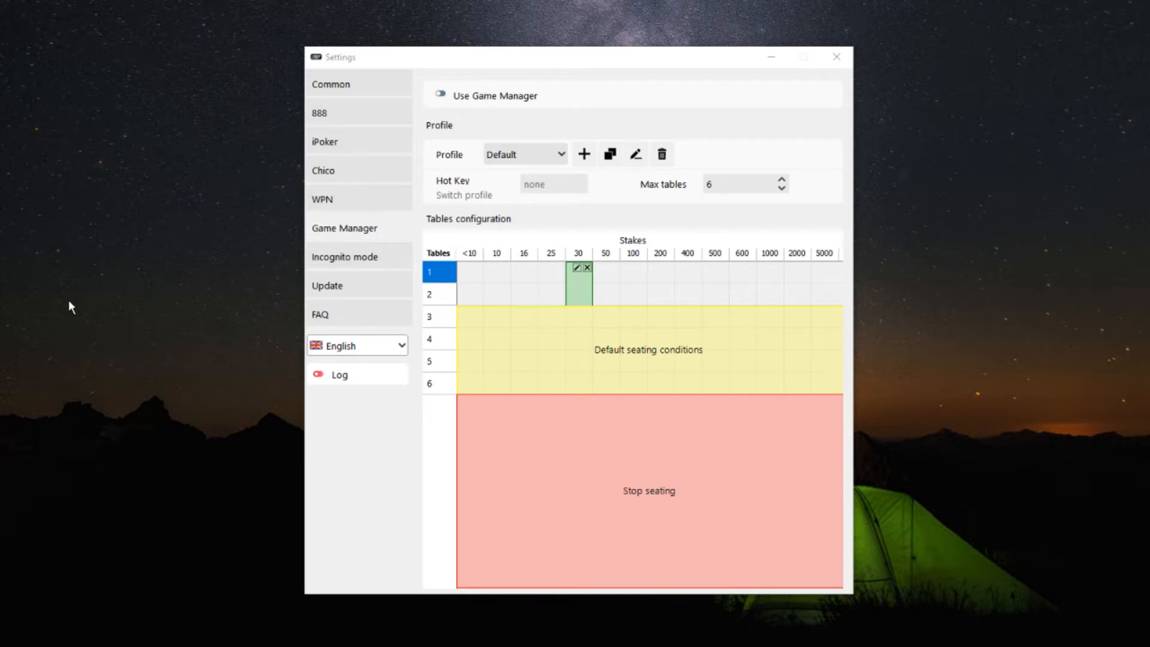
Step: Enable the Game Manager and set the Default profile's switch hotkey to Ctrl-1
click(442, 96)
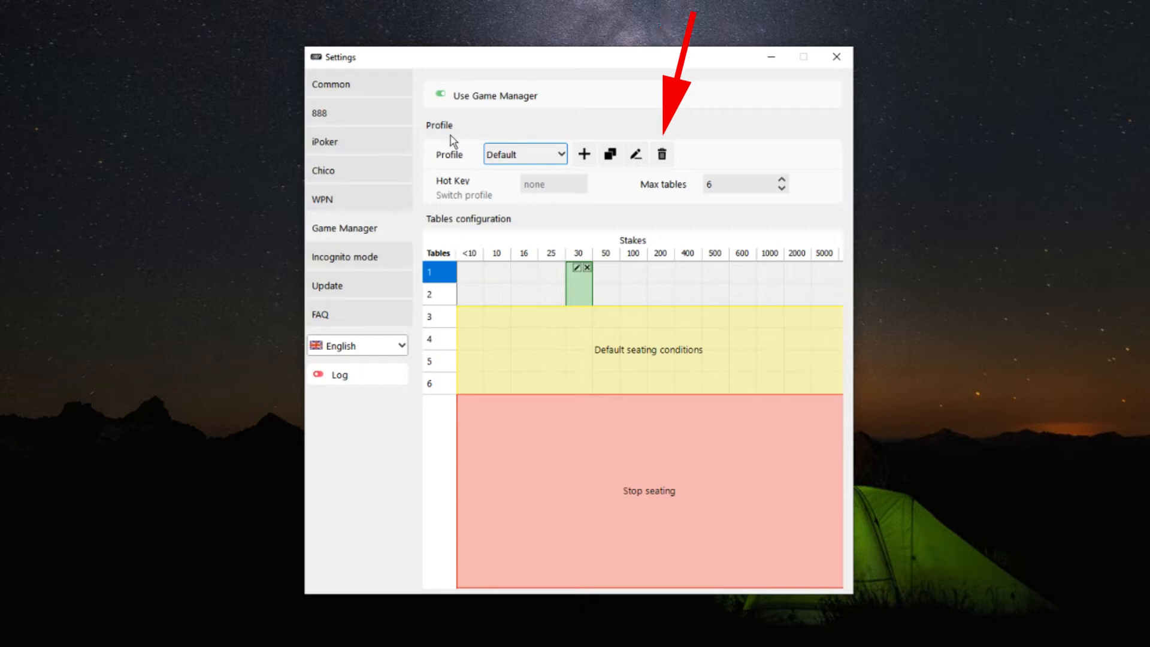
click(556, 184)
key(ctrl+1)
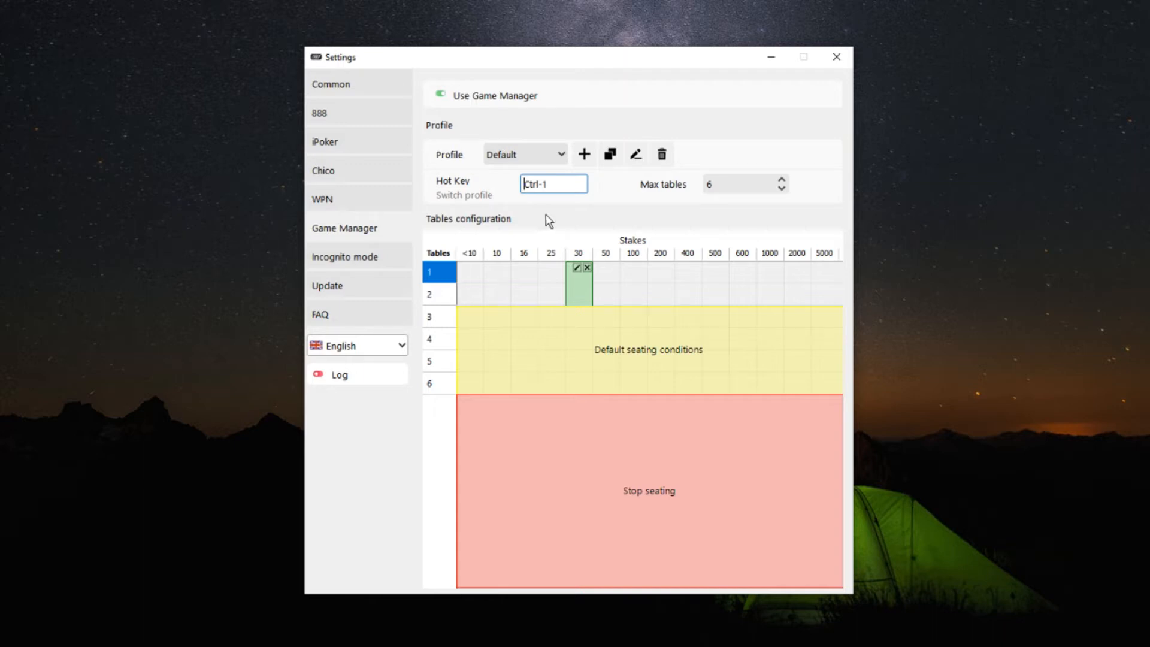
Step: In the rule for stakes 30, choose the iPoker room and enable the Note 5 and Note 8 colour tags, leaving Note 7 enabled
click(577, 267)
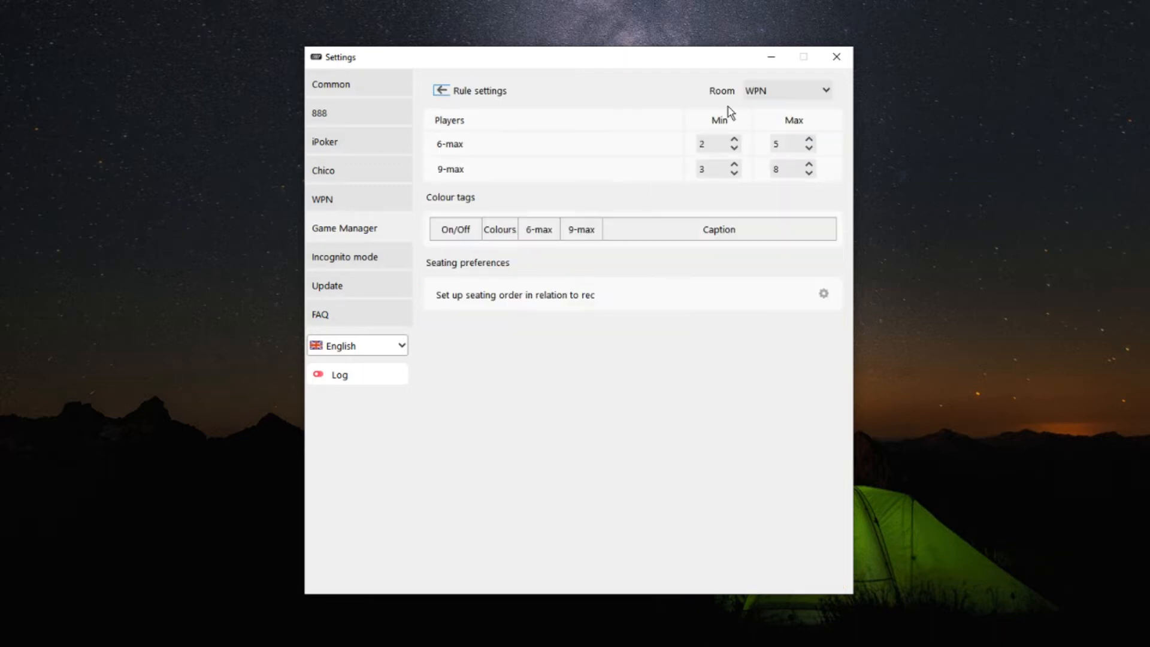
click(757, 96)
click(761, 114)
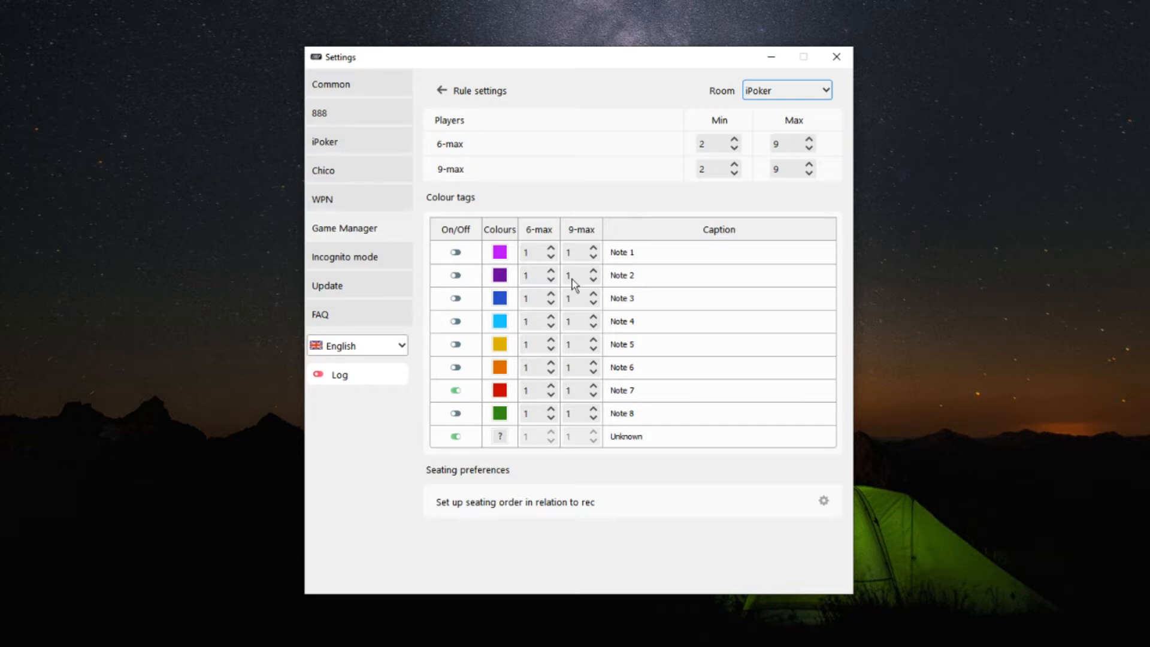
click(455, 392)
click(457, 416)
click(455, 391)
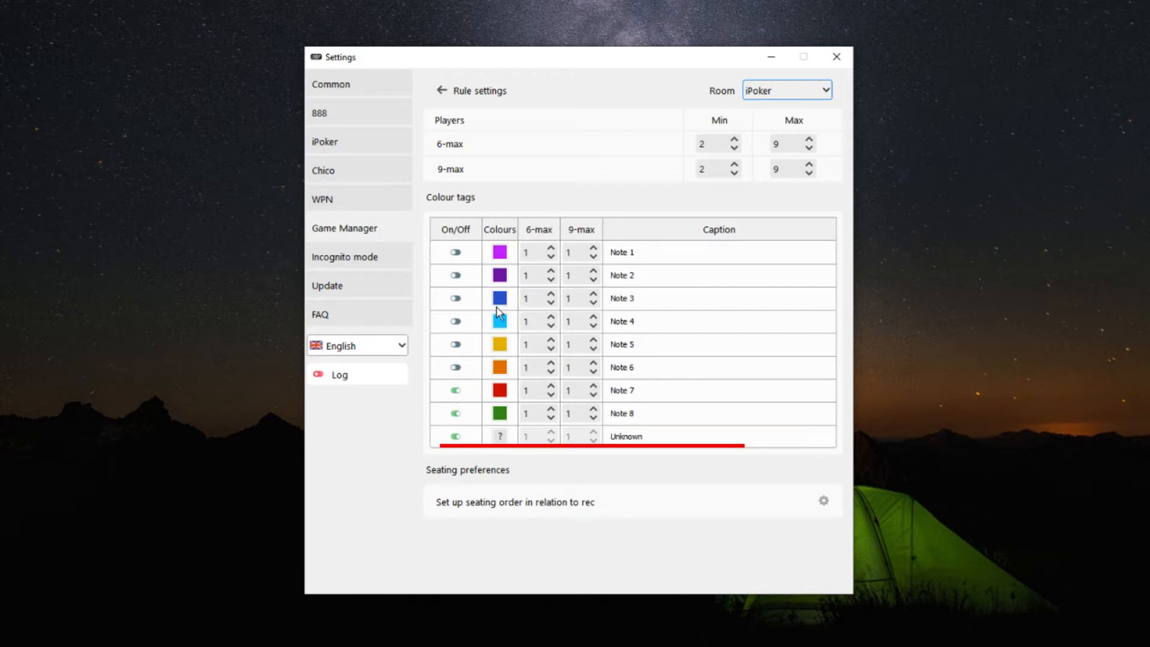
click(456, 345)
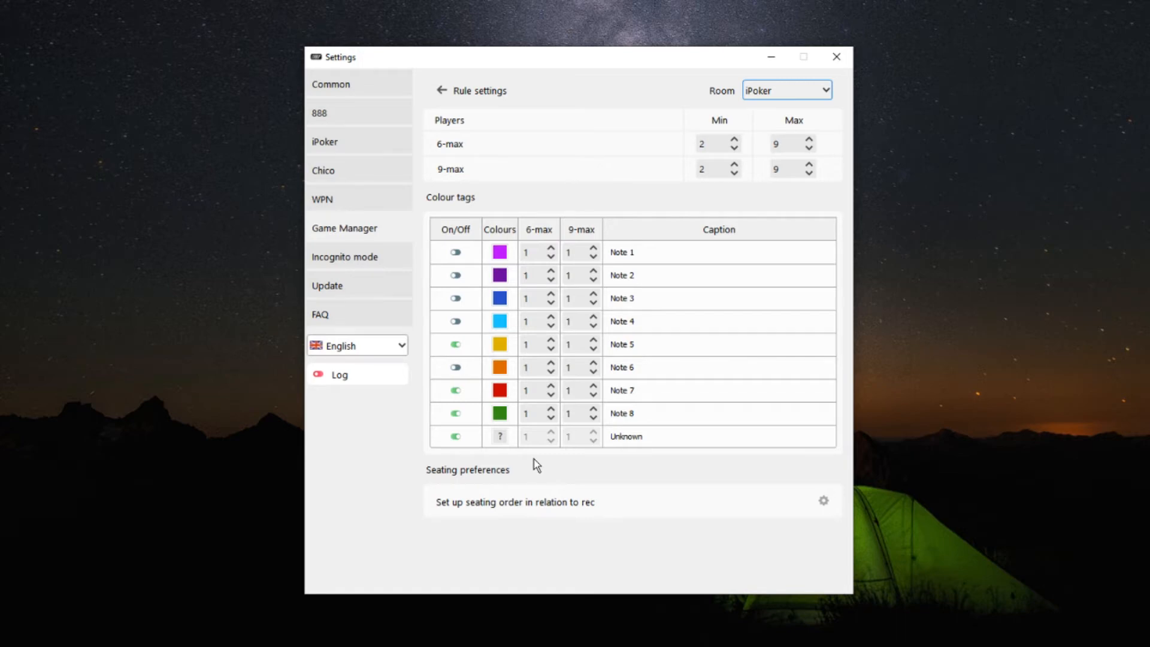
Step: Set the 6-max and 9-max values of the Note 5 and Note 7 tags to 3
click(533, 345)
text(3)
key(Tab)
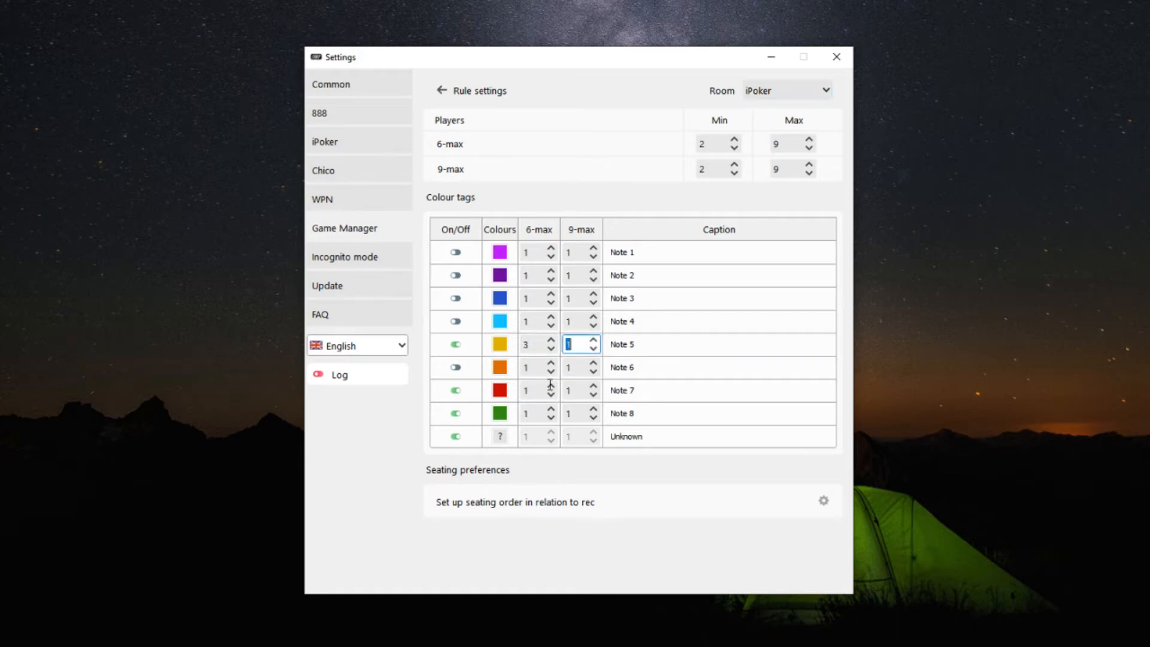
text(3)
click(533, 390)
text(3)
click(575, 392)
text(3)
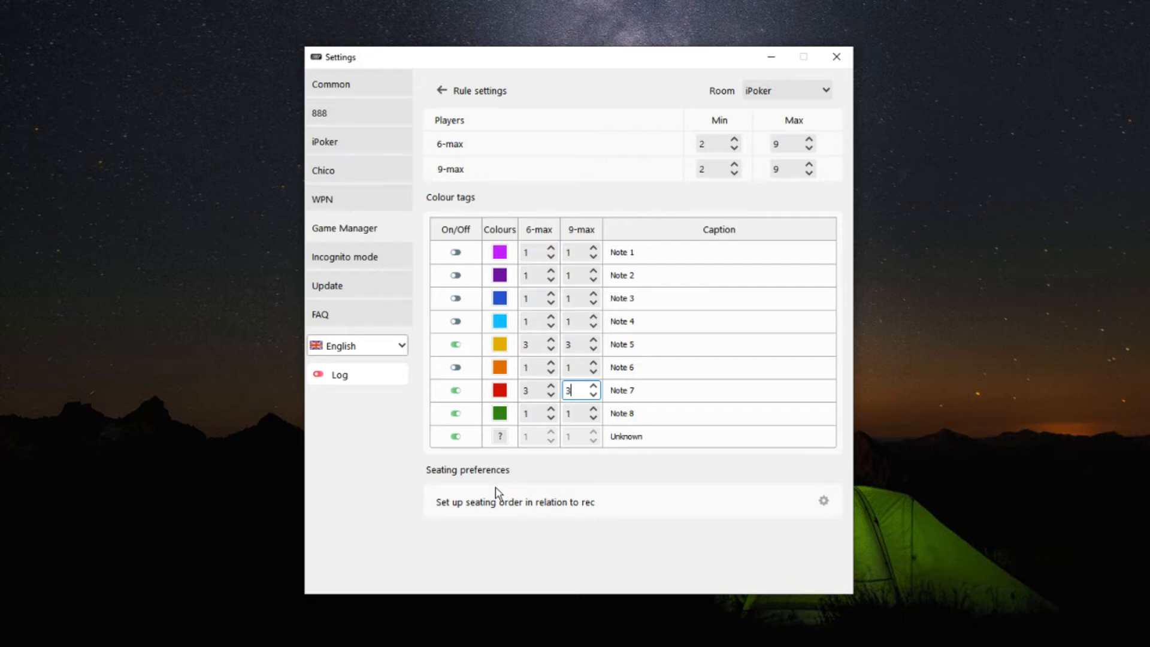
Step: Set the 6-max and 9-max values of Note 5 and Note 7 back to 1
double_click(534, 352)
text(1)
double_click(571, 349)
text(1)
double_click(534, 393)
text(1)
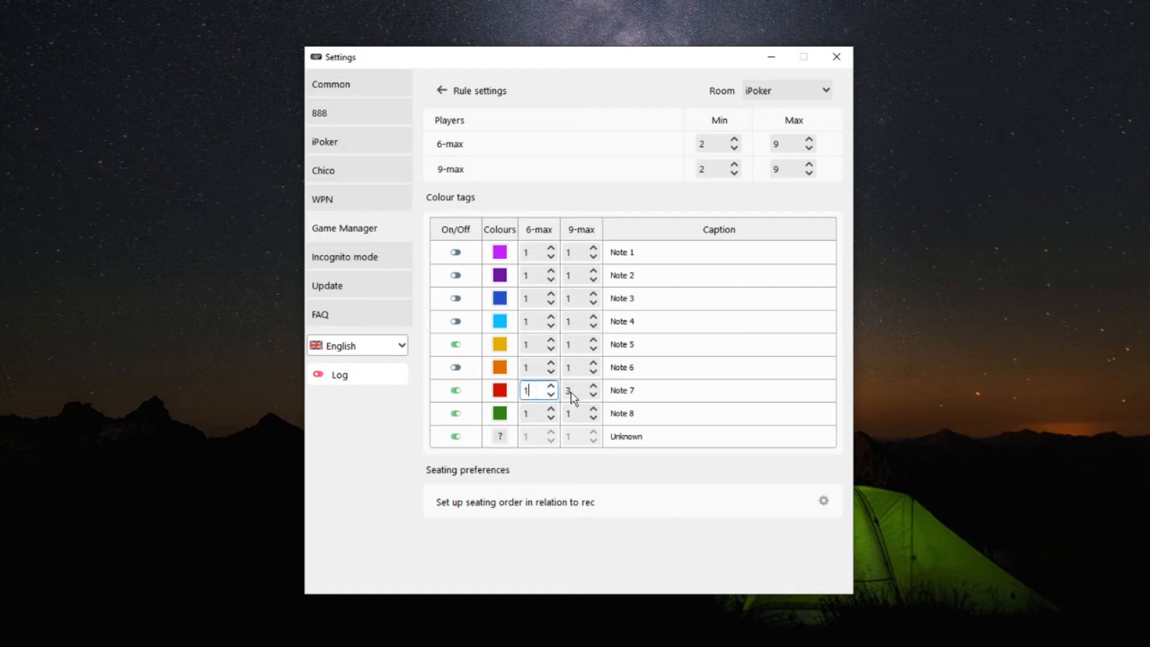
double_click(571, 393)
text(1)
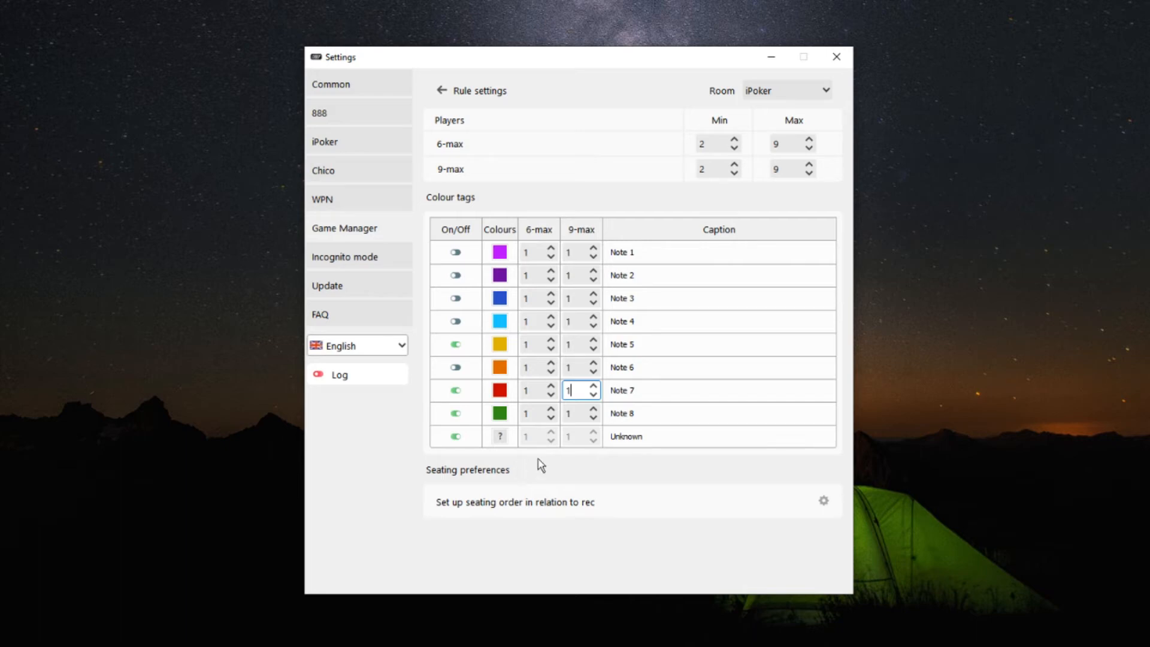
Step: Set the 6-max and 9-max values to 2 for Note 8 and 3 for Note 5, and open the seating order settings
double_click(531, 413)
text(2)
double_click(572, 413)
text(2)
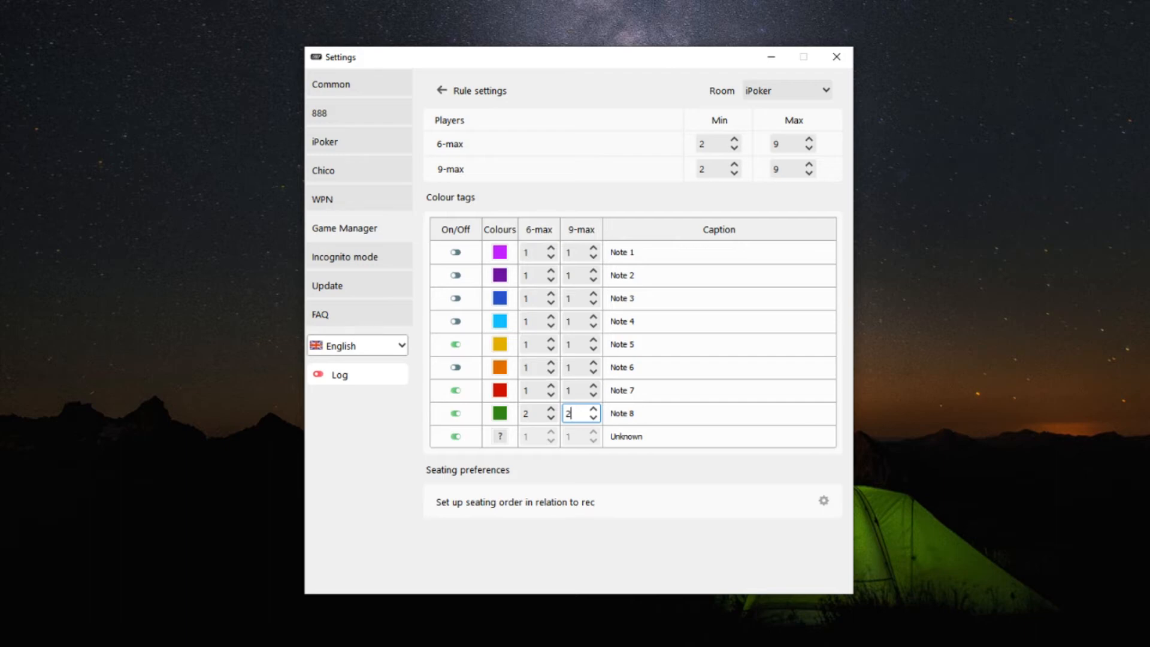
click(530, 345)
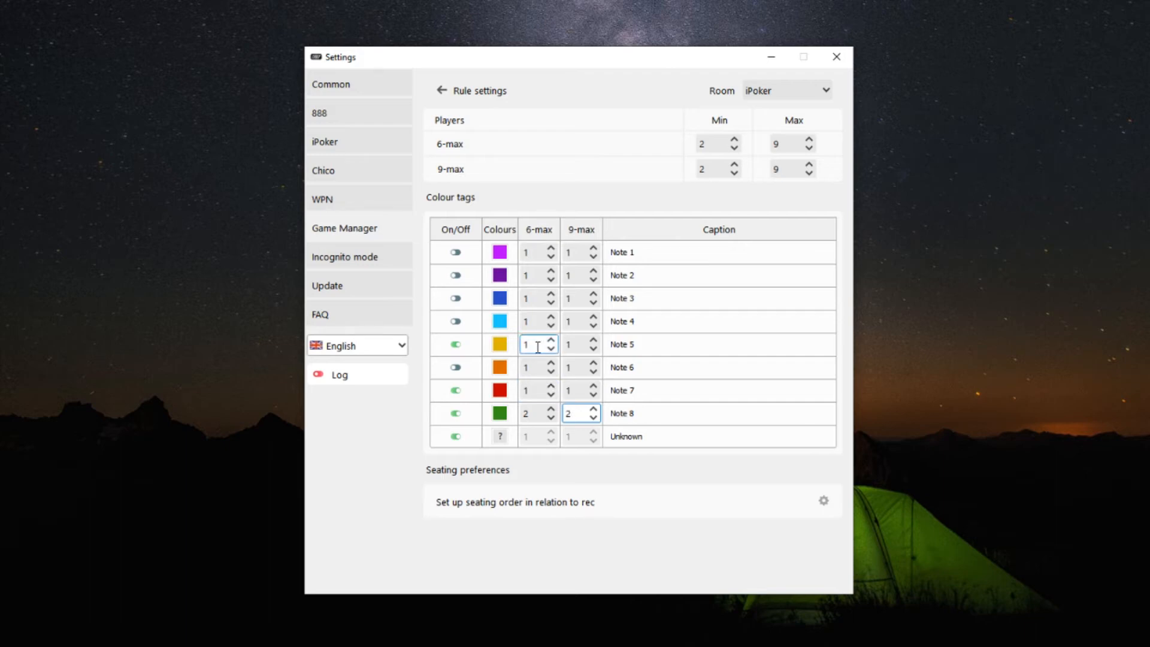
text(3)
click(569, 345)
text(3)
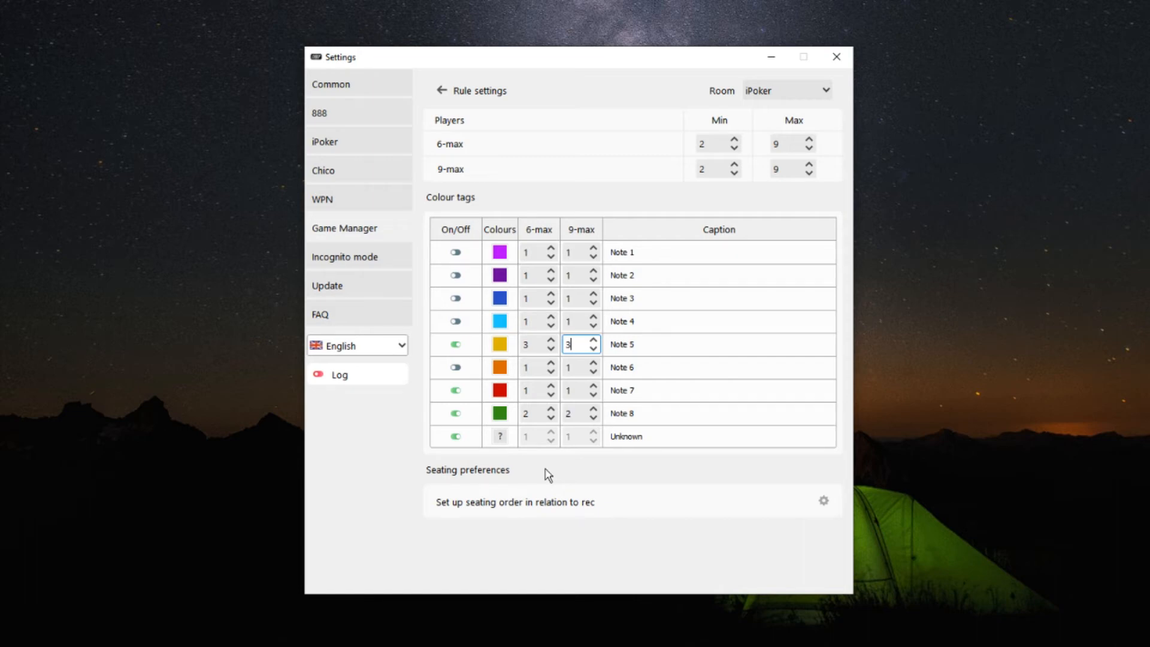
click(823, 501)
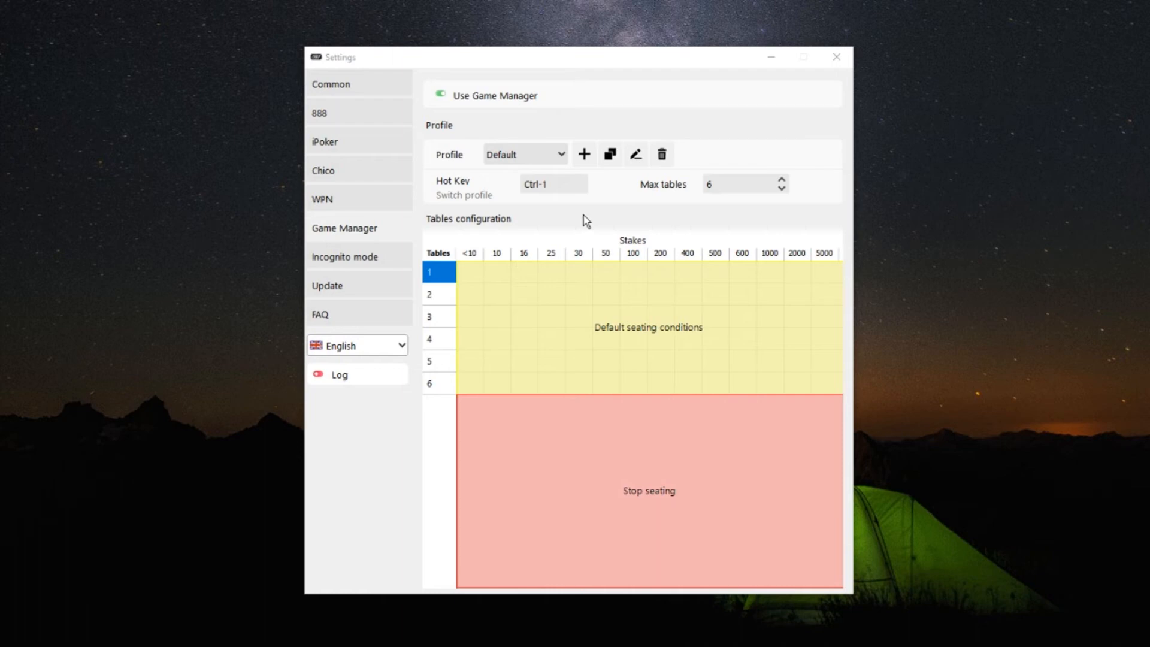
Step: Add a rule for stakes 50 covering tables 1 to 6, and enable the Note 5 and Note 8 tags in its iPoker settings
drag(611, 277, 597, 386)
click(604, 269)
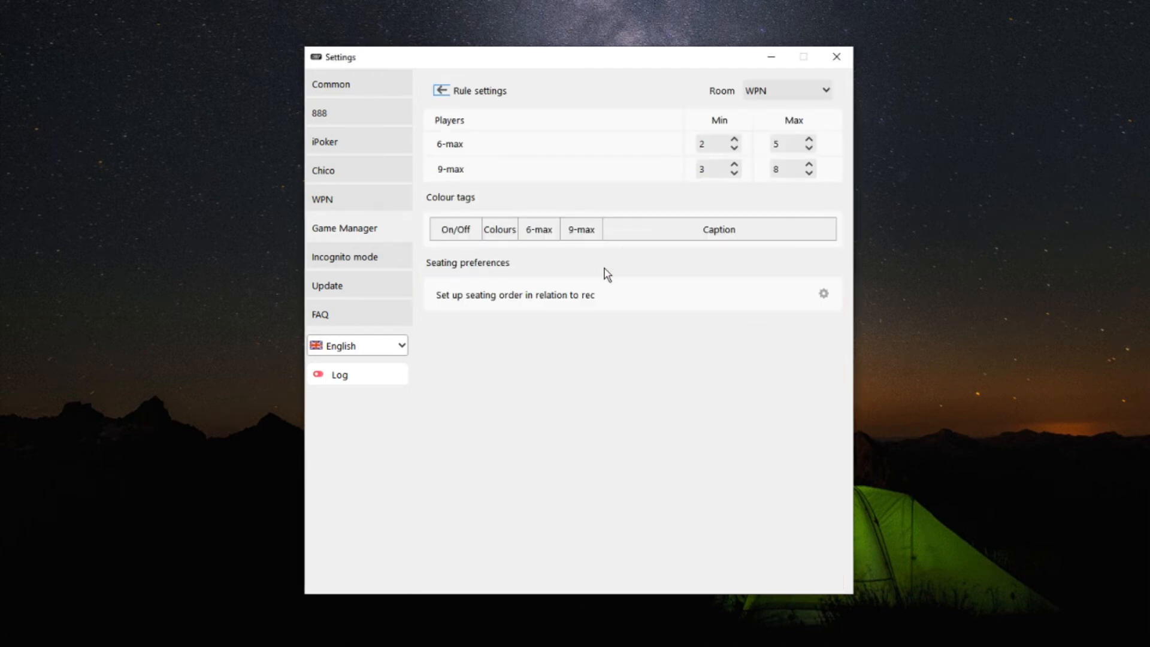
click(787, 91)
click(770, 114)
click(457, 414)
click(456, 345)
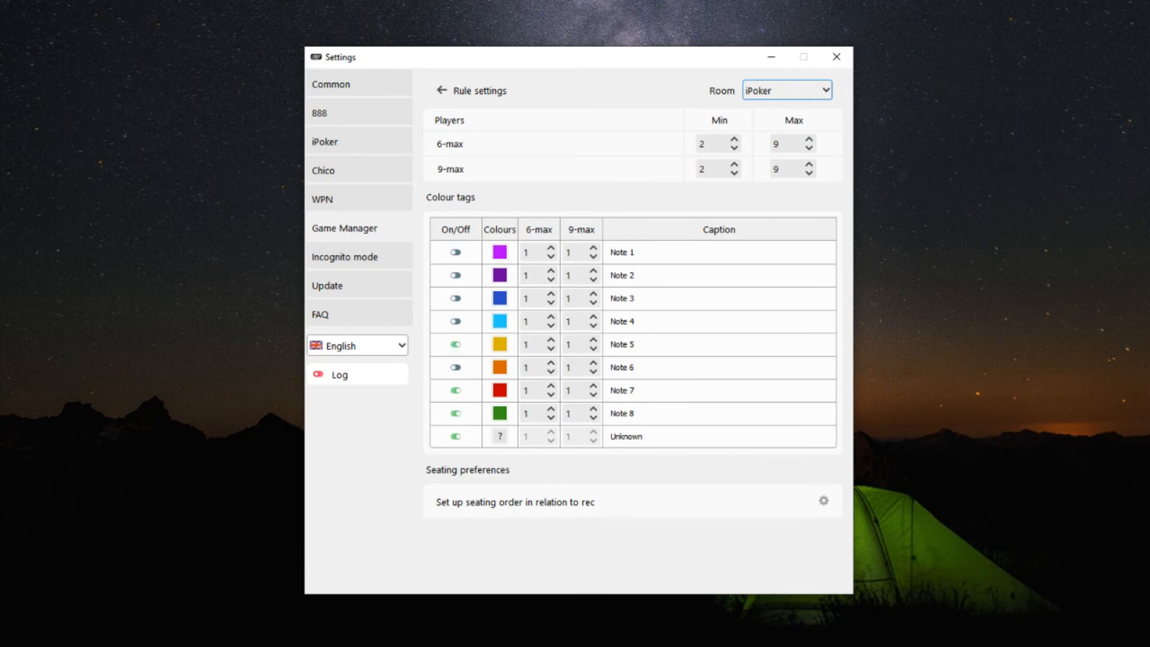
click(244, 440)
Step: Set Note 8's 6-max and 9-max values to 2 and Note 5's 6-max value to 3 in the stakes 50 rule
double_click(527, 414)
text(2)
double_click(569, 414)
text(2)
click(527, 347)
double_click(526, 347)
text(2)
double_click(570, 346)
text(2)
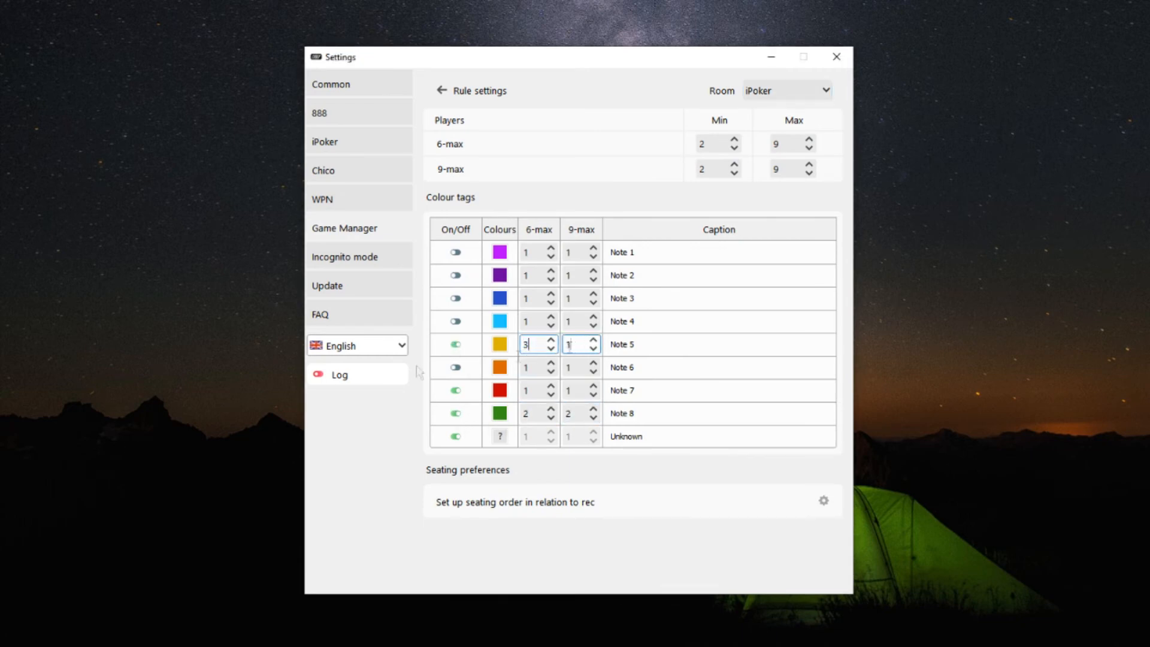
click(263, 393)
click(441, 90)
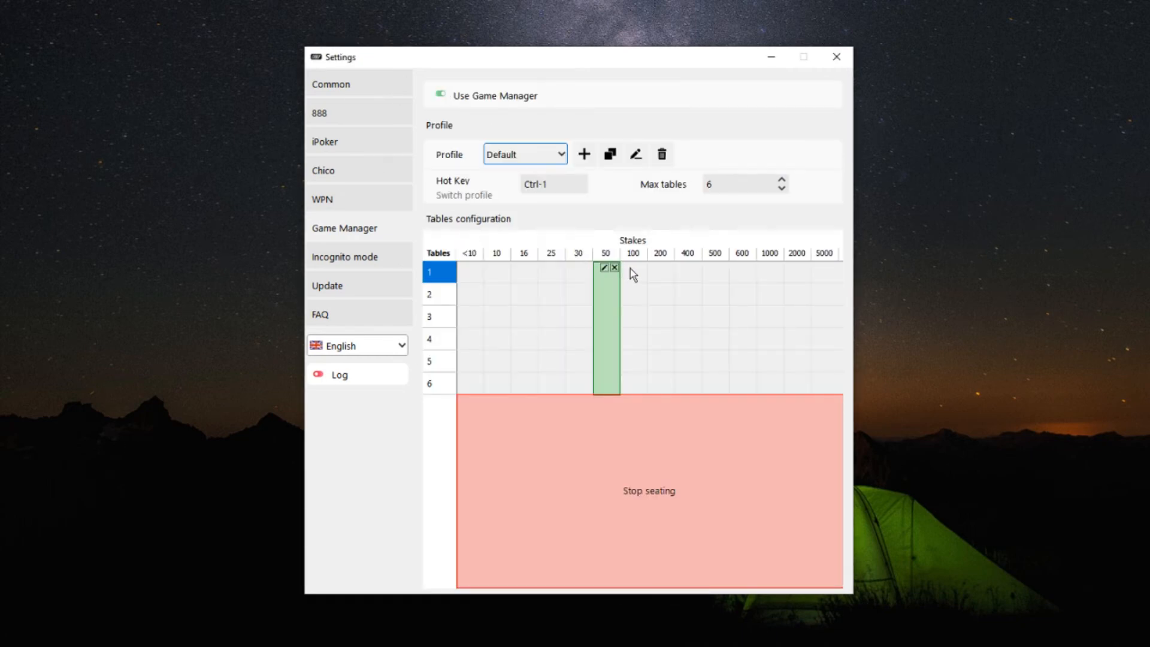
Step: Add a rule for stakes 100 covering tables 1 to 6 and open its iPoker room settings
drag(633, 274, 628, 389)
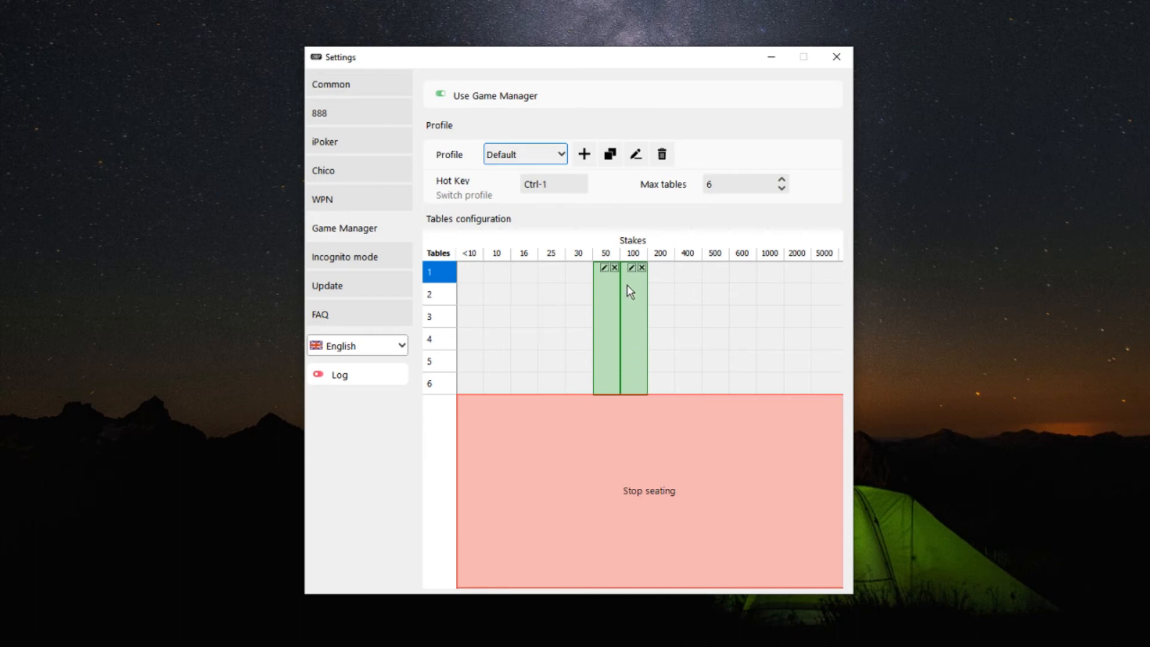
click(631, 267)
click(758, 112)
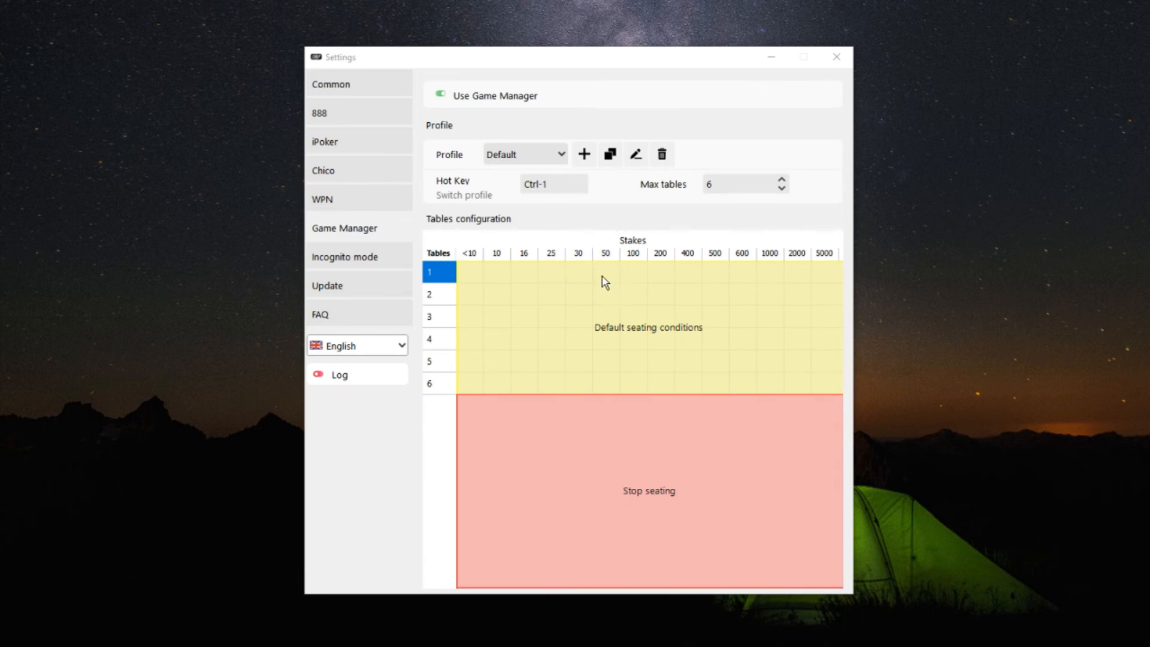
Step: Add a rule for stakes 50 covering tables 1 to 6 in the cleared tables configuration
drag(603, 282, 606, 387)
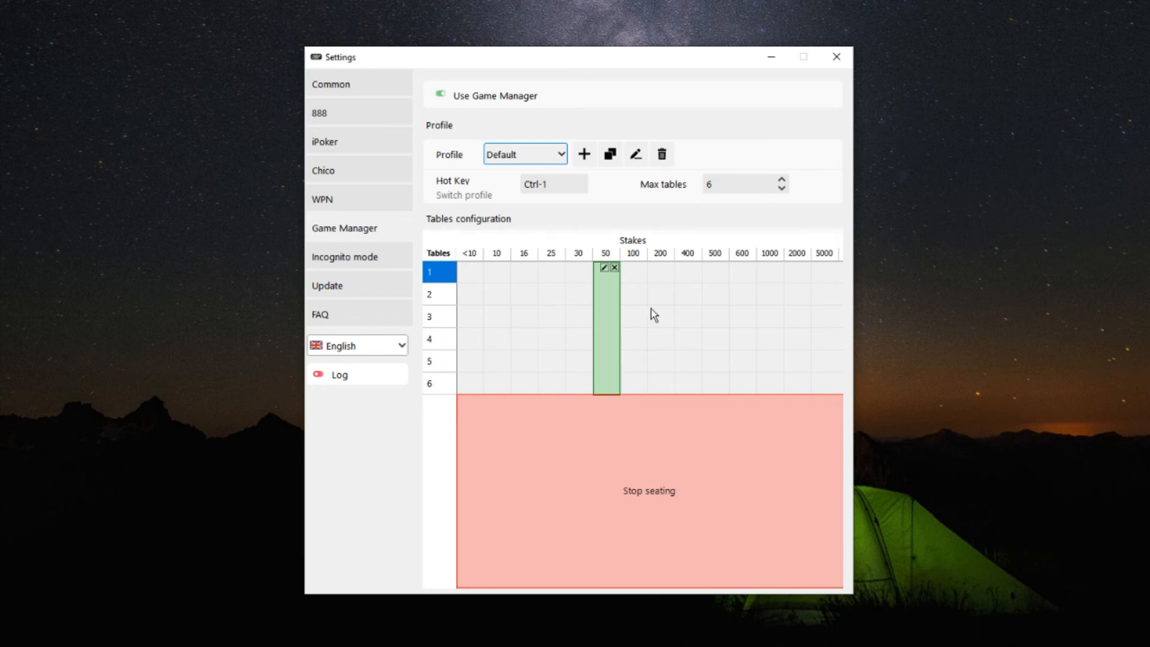
mouse_move(642, 284)
mouse_down()
mouse_move(641, 302)
mouse_move(640, 280)
mouse_up()
click(641, 267)
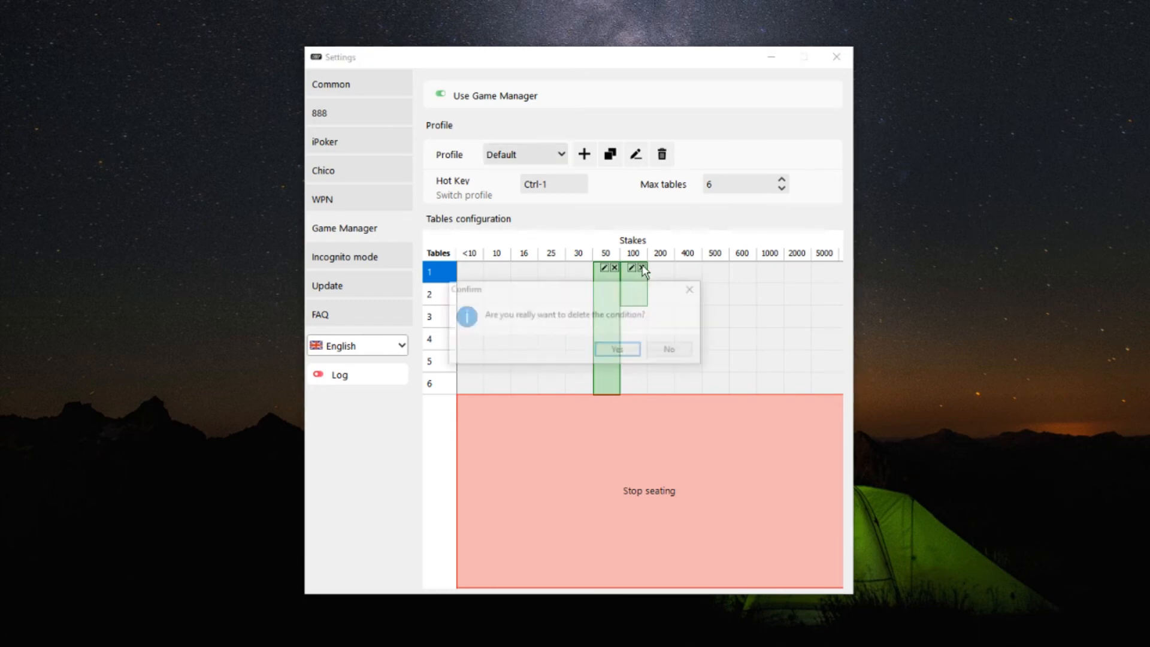
click(627, 347)
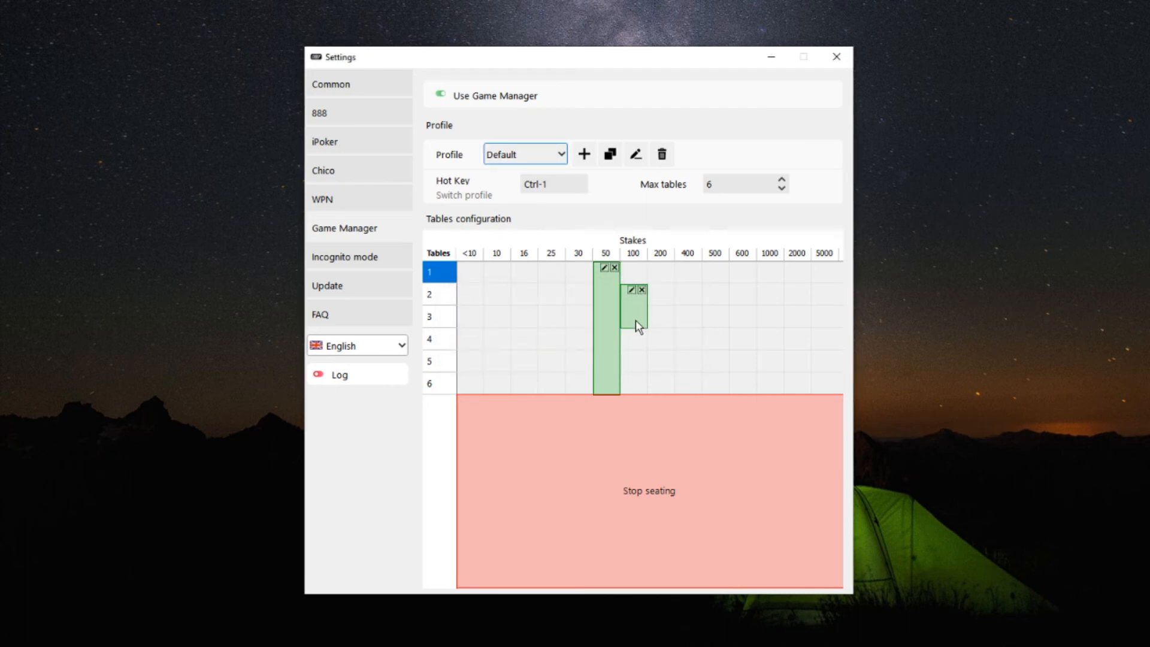
Step: In the stakes 50 rule, choose the iPoker room, enable the Note 5 and Note 8 tags, and set Note 8's 6-max value to 2
click(604, 270)
click(783, 92)
click(779, 113)
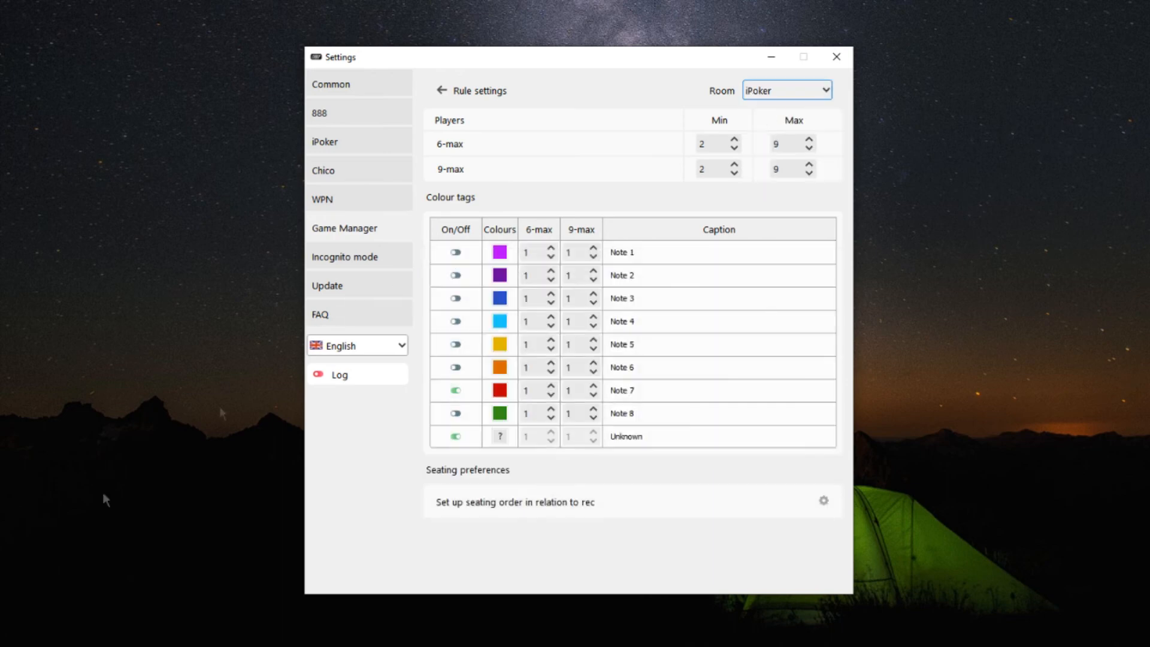
click(456, 413)
click(455, 344)
click(532, 413)
text(2)
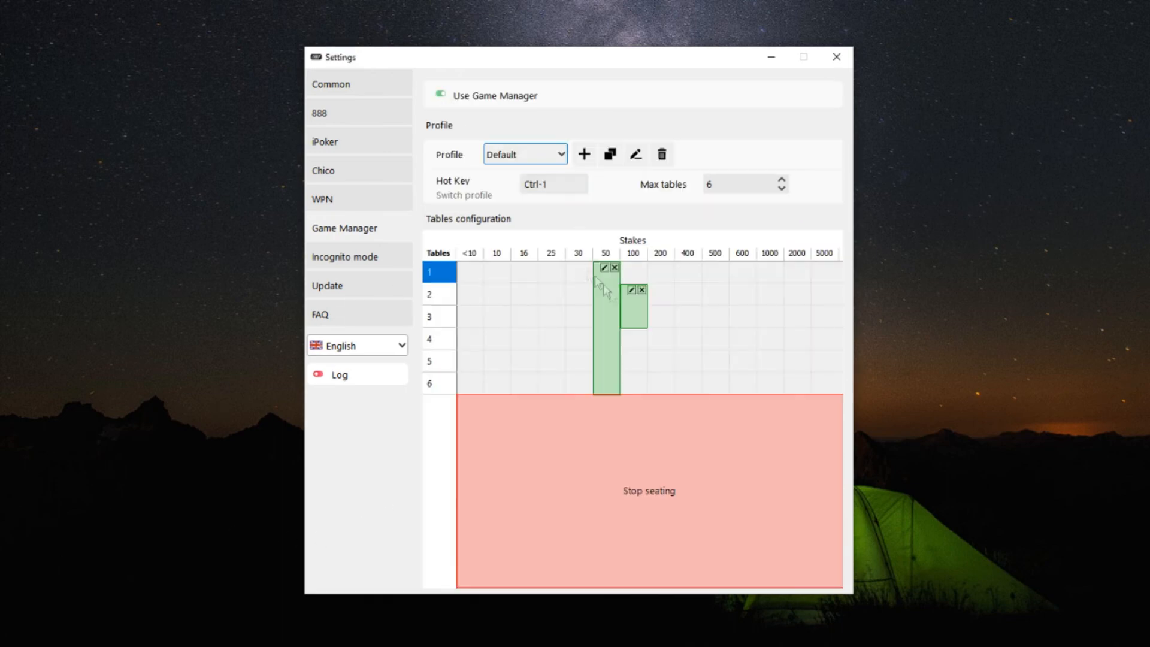
Step: In the other rule's iPoker settings, enable Note 5 and Note 8, raising Note 8's 6-max and 9-max values by one and Note 5's by two
click(604, 269)
click(783, 92)
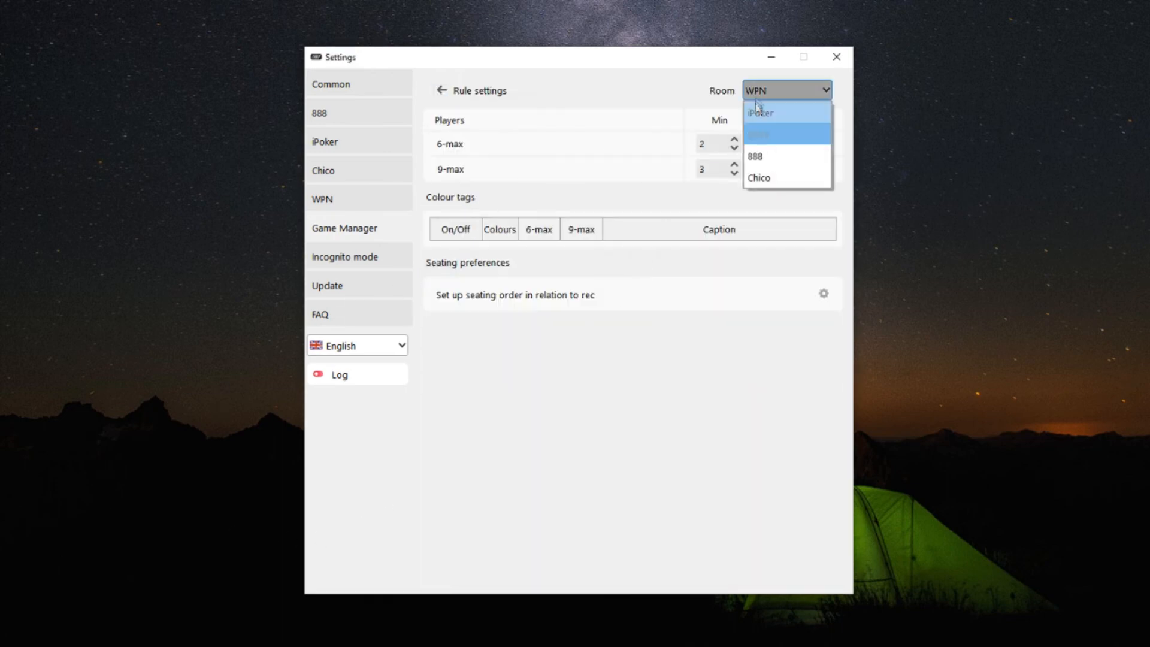
click(758, 110)
click(456, 413)
click(461, 344)
click(551, 410)
click(593, 410)
double_click(550, 341)
double_click(593, 341)
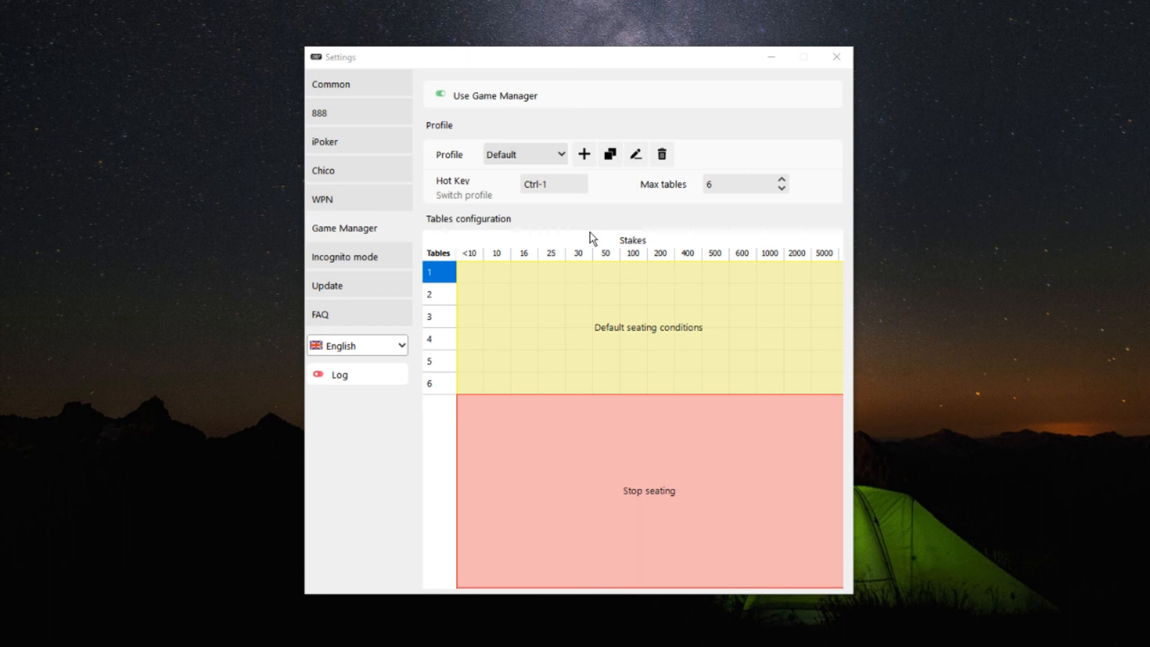
Step: Create a rule for stakes 50–100 on tables 1–4 and one for stakes 100 on tables 5–6, enabling iPoker tags Note 5 and Note 8 in the first
drag(608, 275, 634, 390)
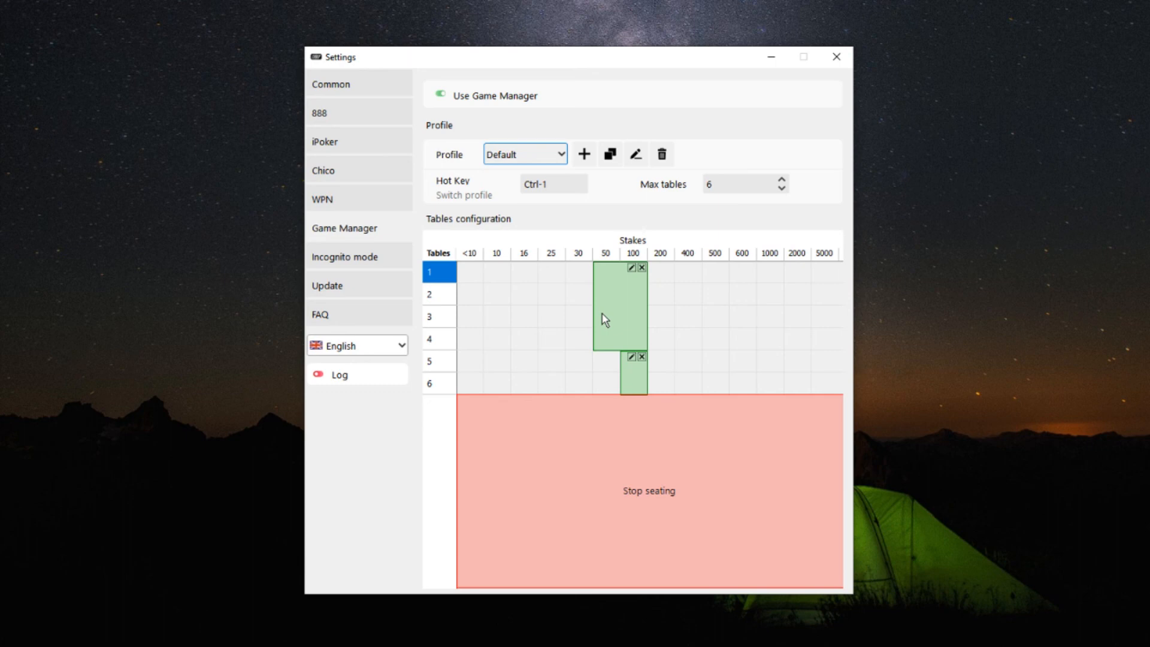
click(631, 268)
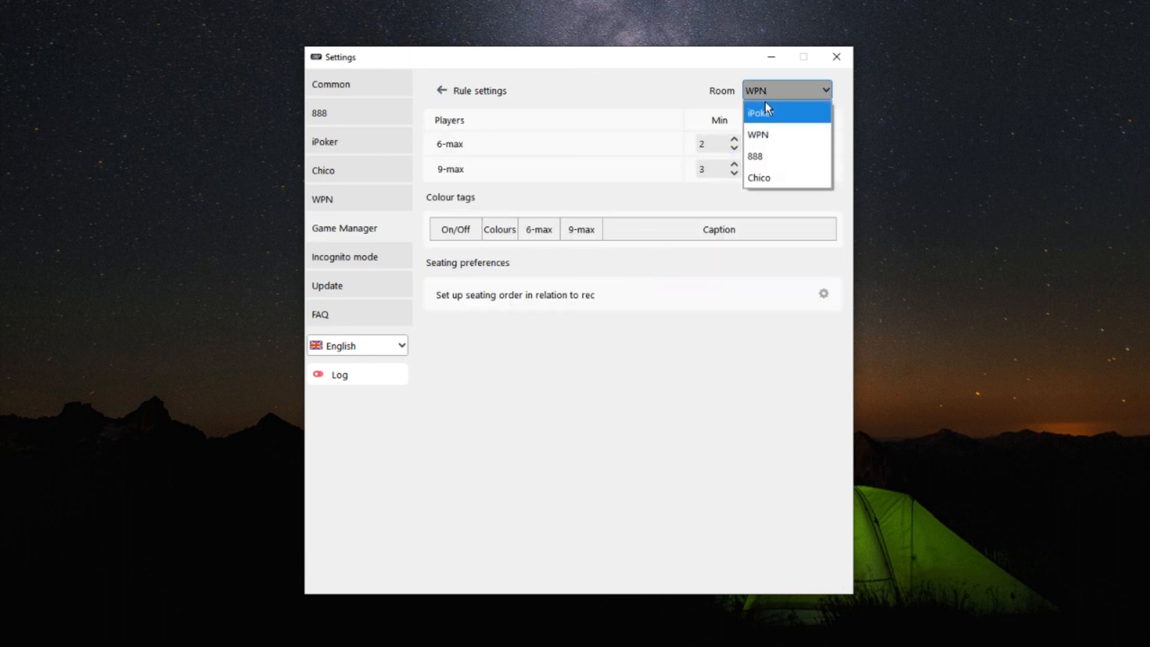
click(457, 412)
click(459, 349)
Step: Set Note 8's 6-max and 9-max values to 2 and Note 5's 6-max value to 3 in the rule for tables 1–4
double_click(528, 413)
text(2)
double_click(570, 413)
text(2)
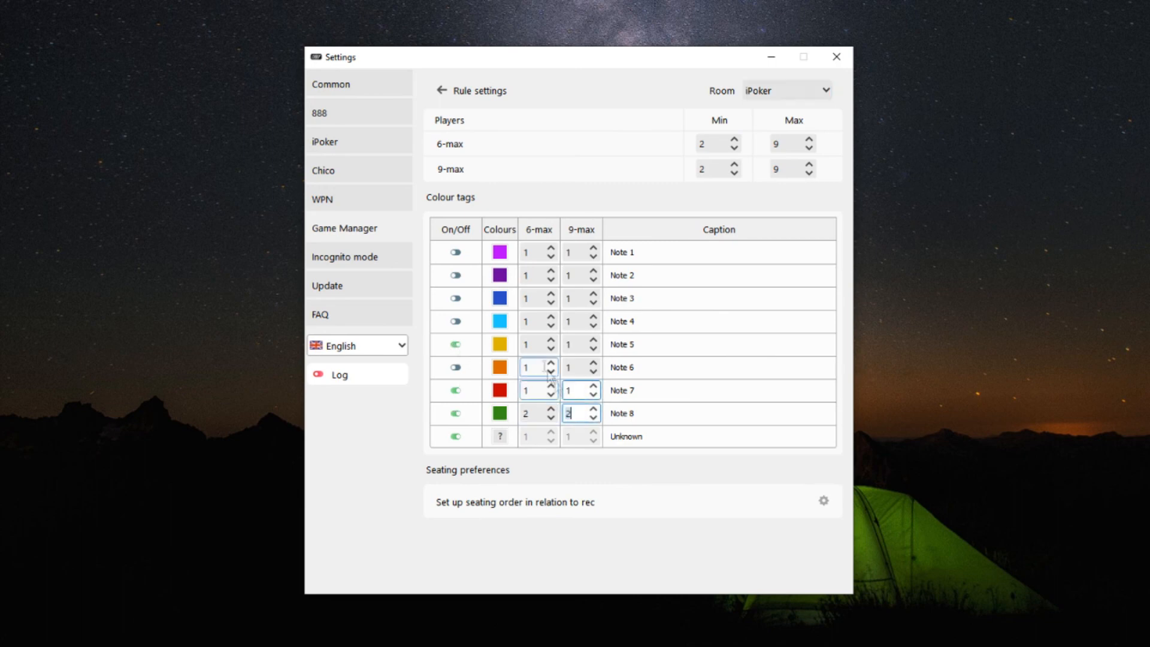
double_click(528, 345)
text(3)
click(446, 92)
Step: In the tables 5–6 rule, choose iPoker, enable Note 5 and Note 8, and set their 6-max and 9-max values to 3 and 2 respectively
click(630, 361)
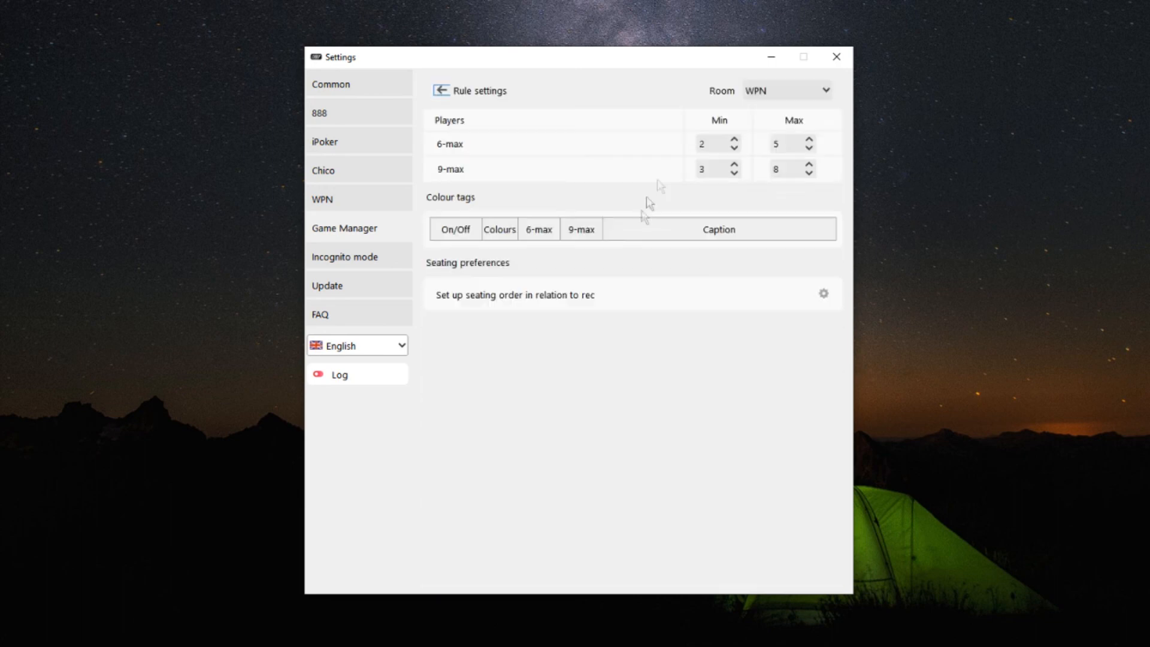
click(779, 91)
click(761, 113)
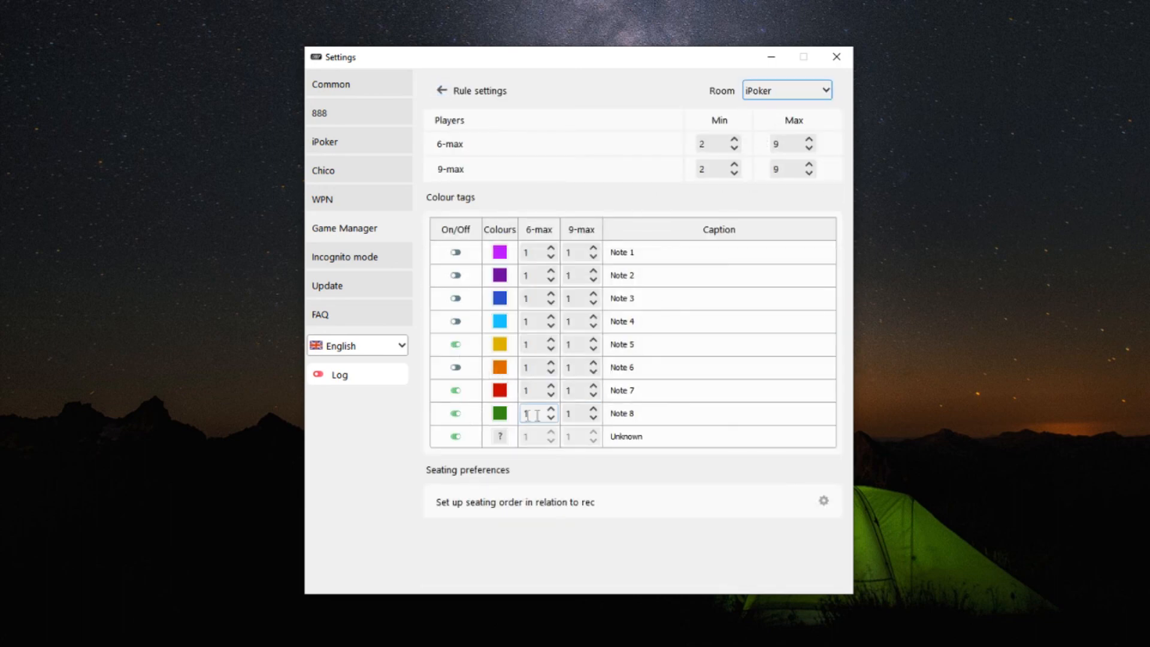
double_click(528, 345)
text(3)
double_click(570, 345)
text(3)
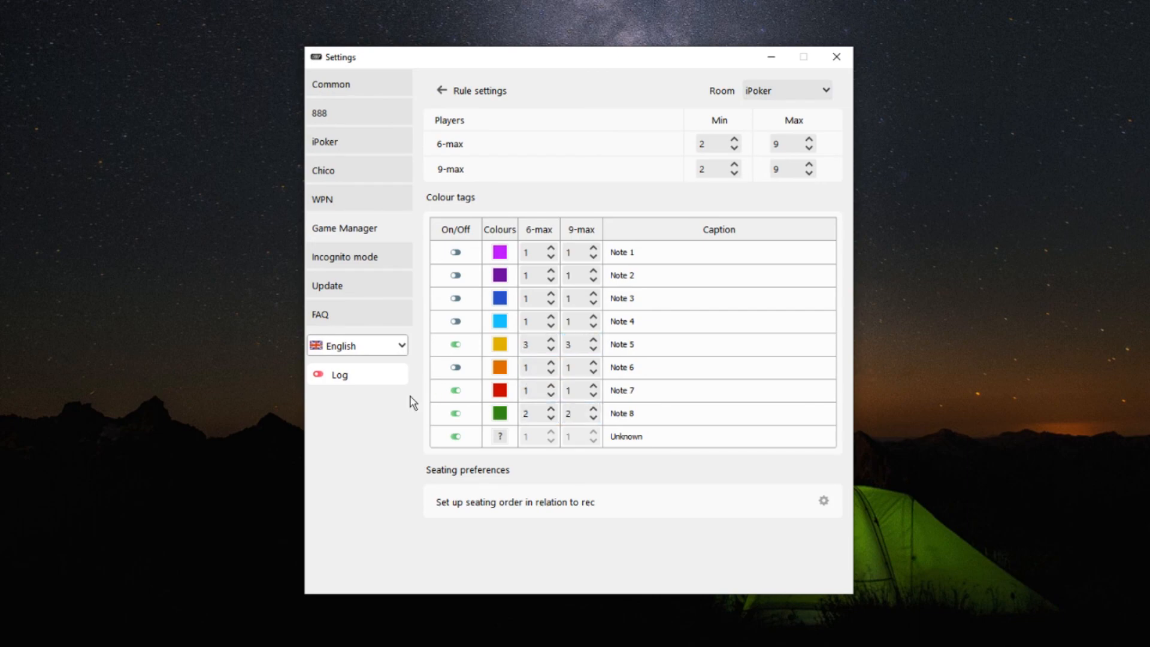